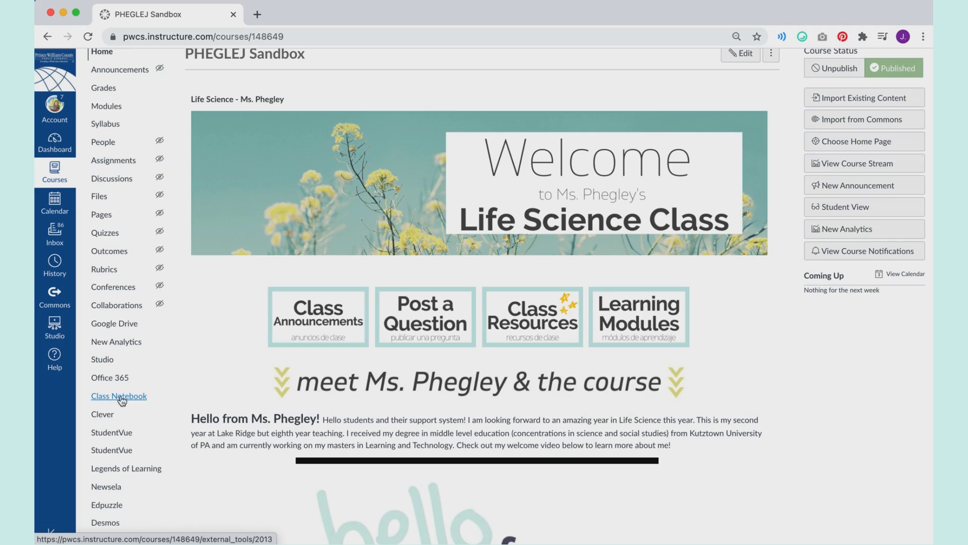
- Open the course's settings from its home page
scroll(190, 362, "down", 1)
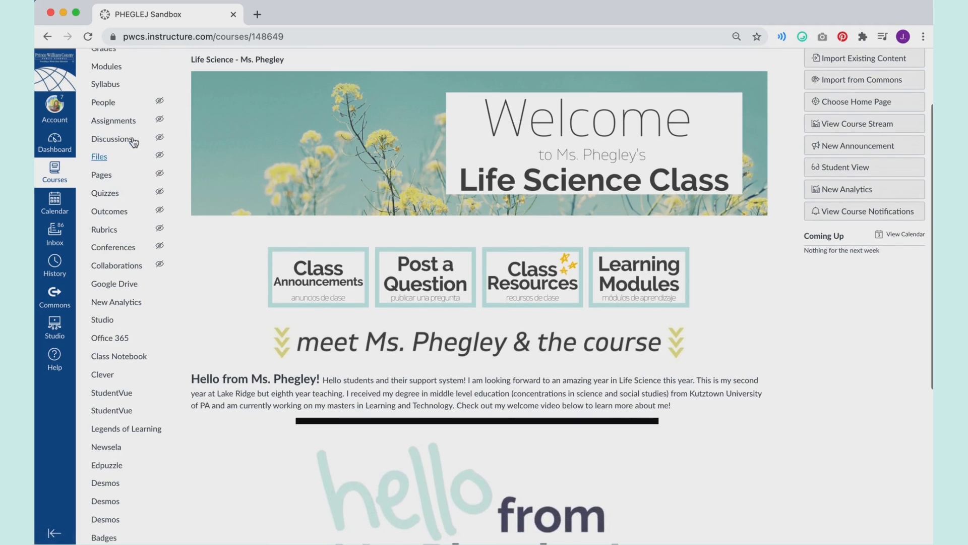
scroll(130, 395, "down", 3)
scroll(142, 439, "down", 4)
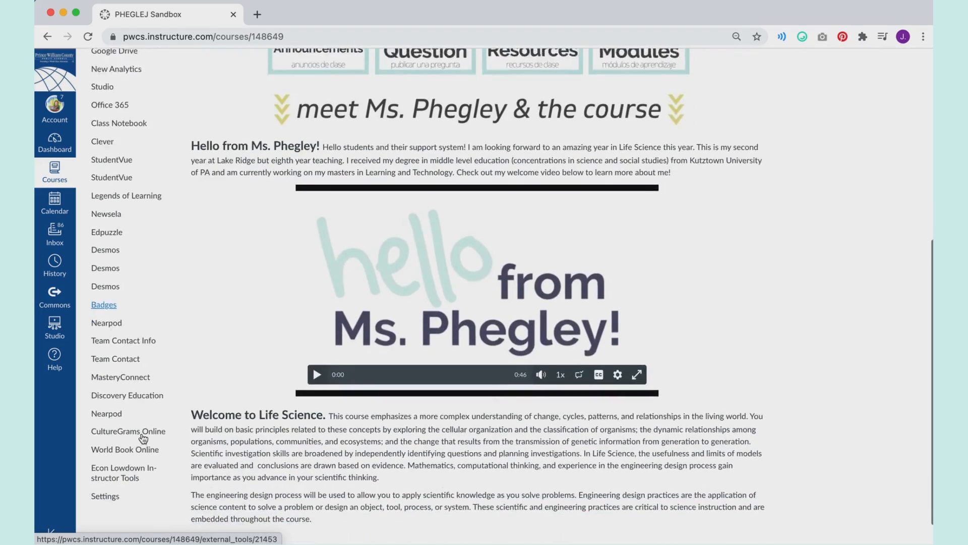
left_click(108, 464)
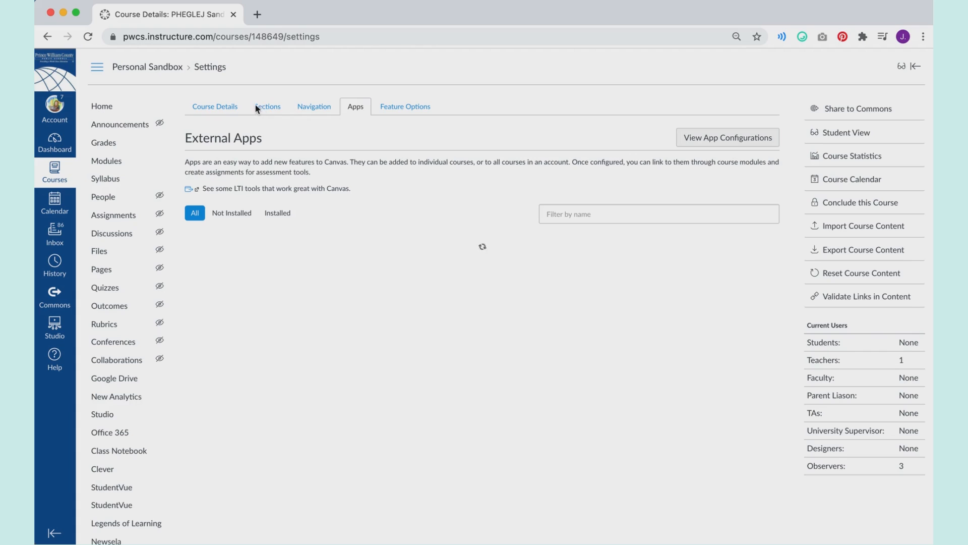
- Look through the course sections, course details and the full list of visible and hidden navigation items
left_click(268, 106)
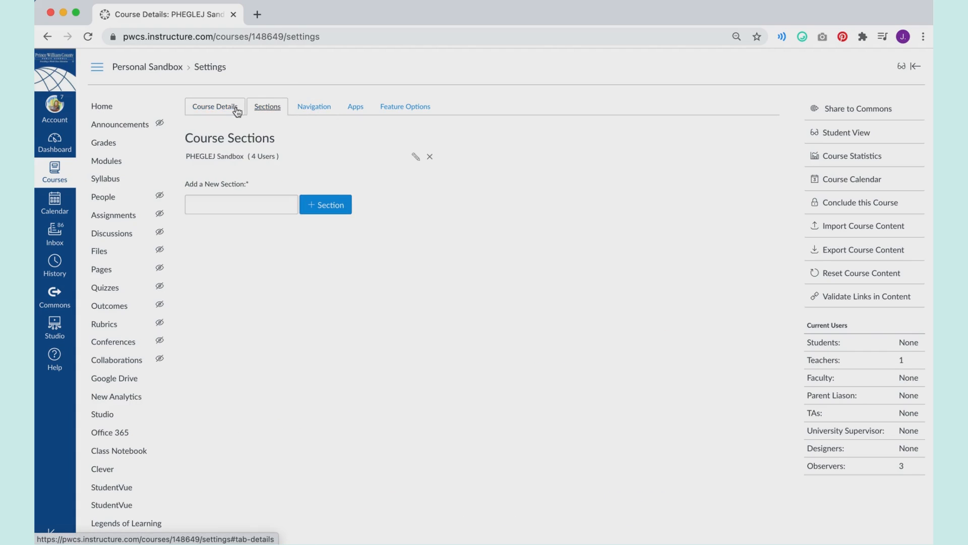
left_click(237, 108)
left_click(314, 107)
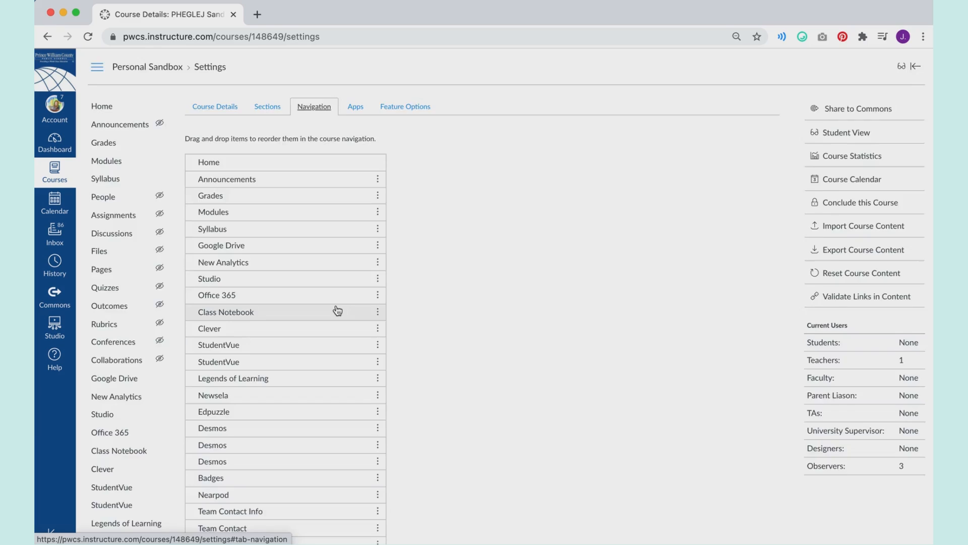
scroll(337, 310, "down", 8)
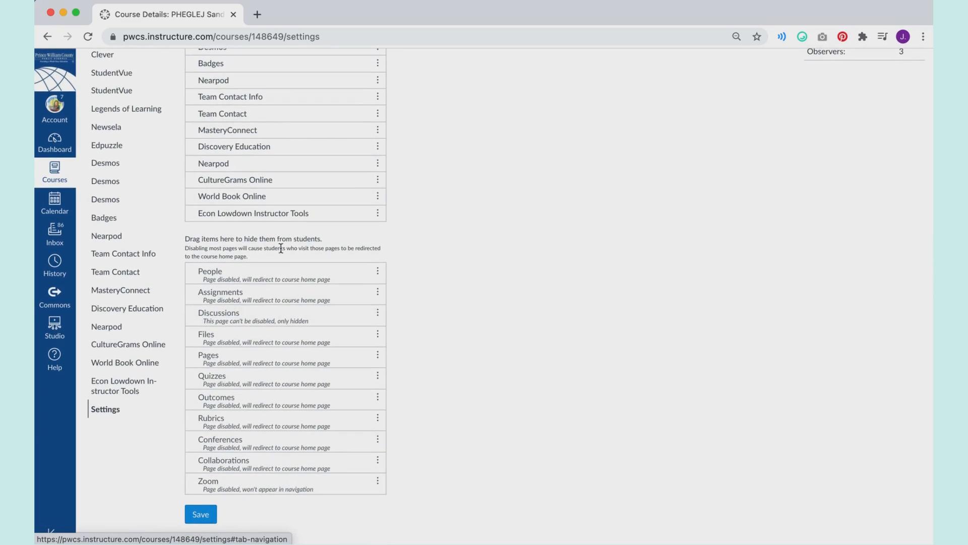
scroll(283, 231, "up", 8)
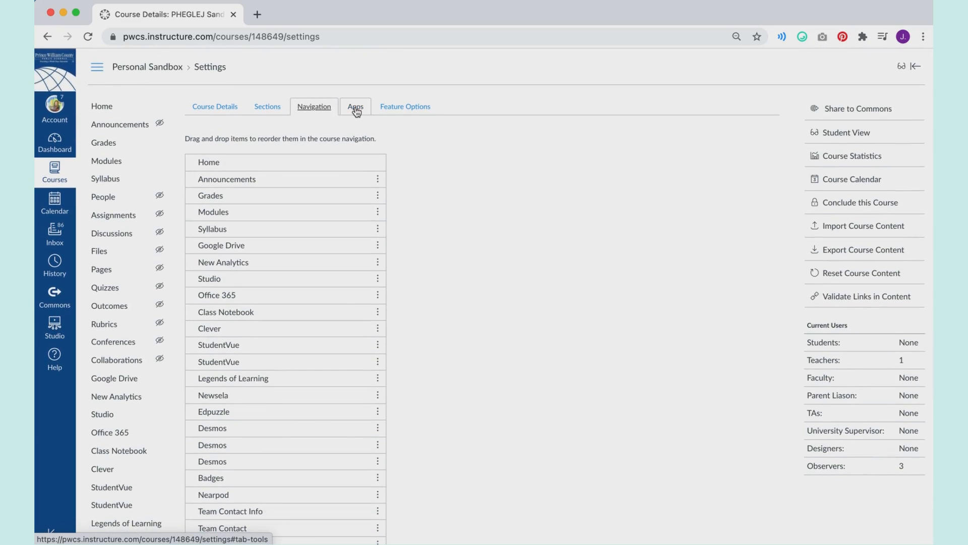
- Filter the course's external apps by "class" to check for OneNote Class Notebook
left_click(356, 108)
left_click(585, 211)
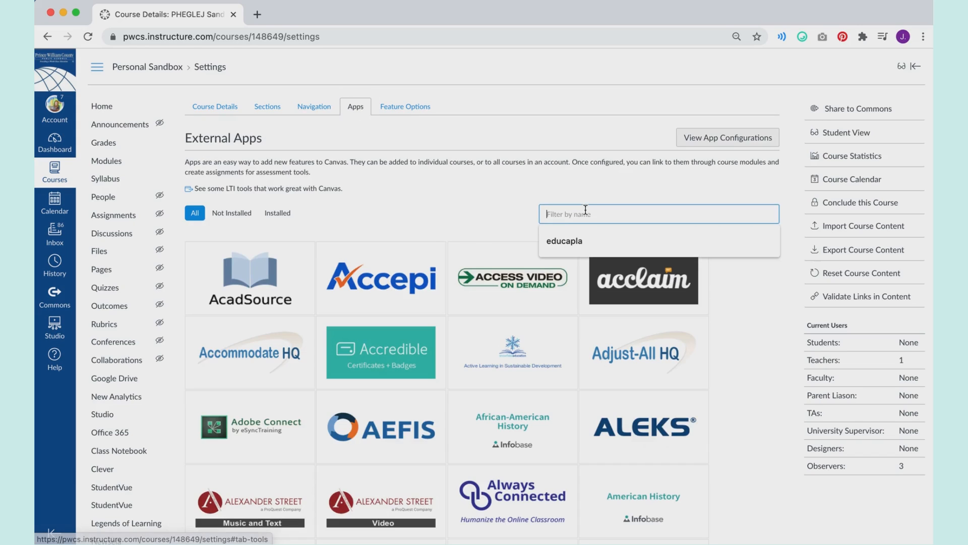
type("class")
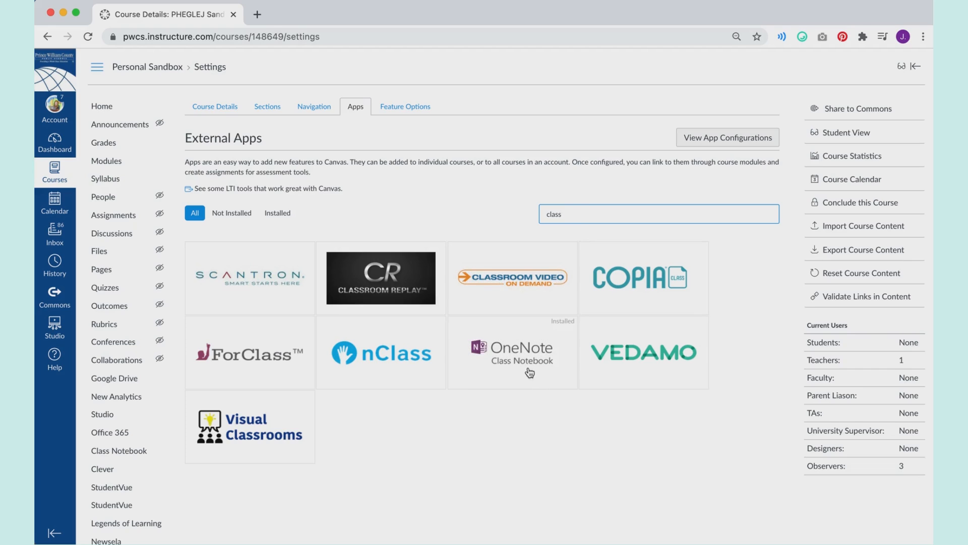
- View the course's Office 365 files and sign in to Class Notebook with the school Microsoft account
left_click(121, 436)
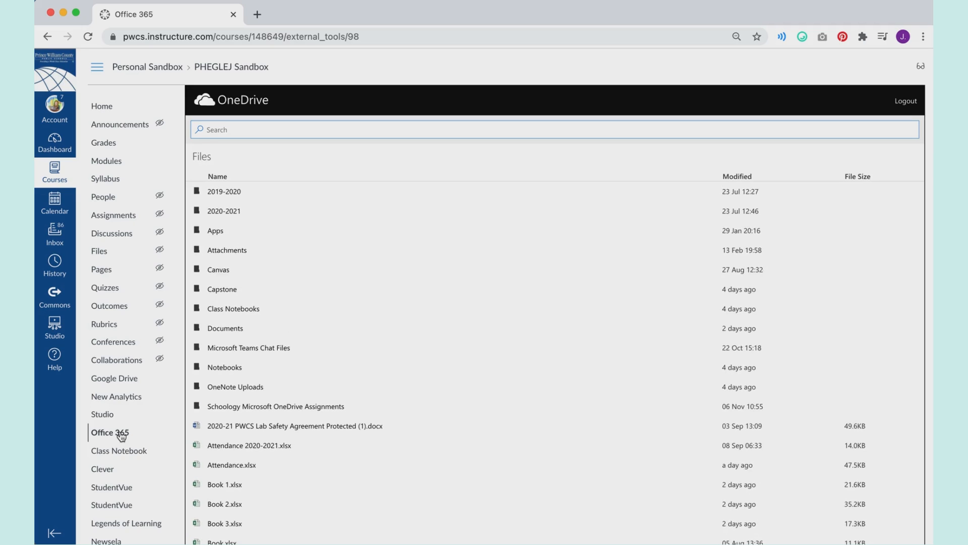
left_click(130, 451)
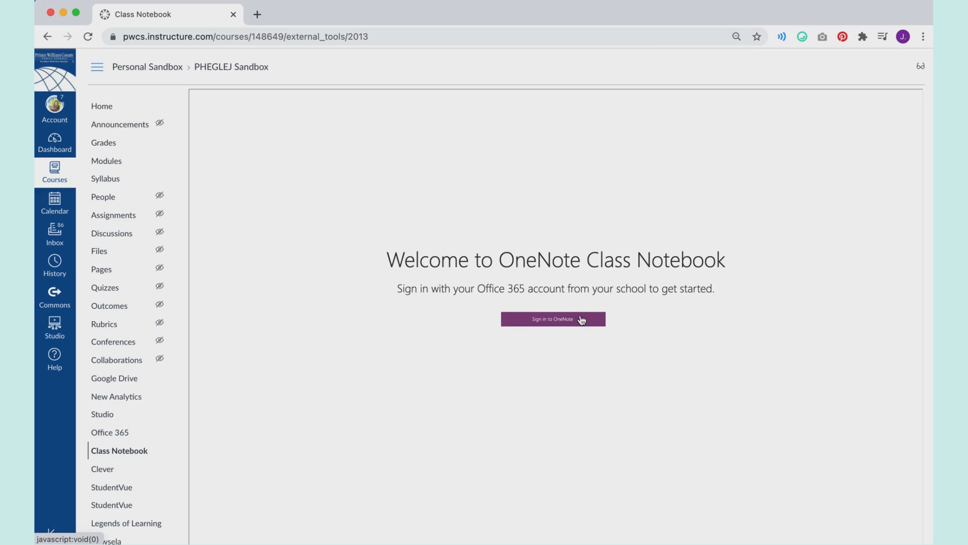
left_click(582, 320)
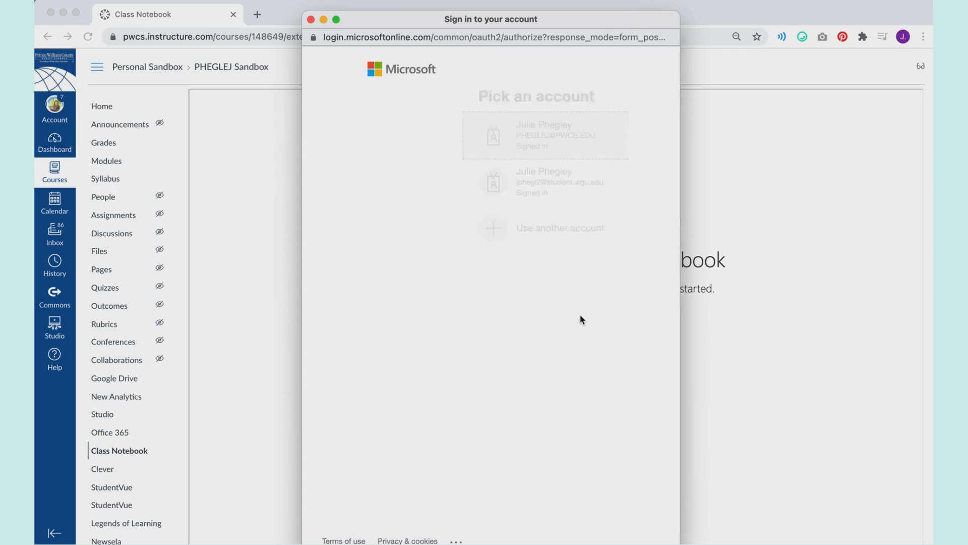
left_click(498, 144)
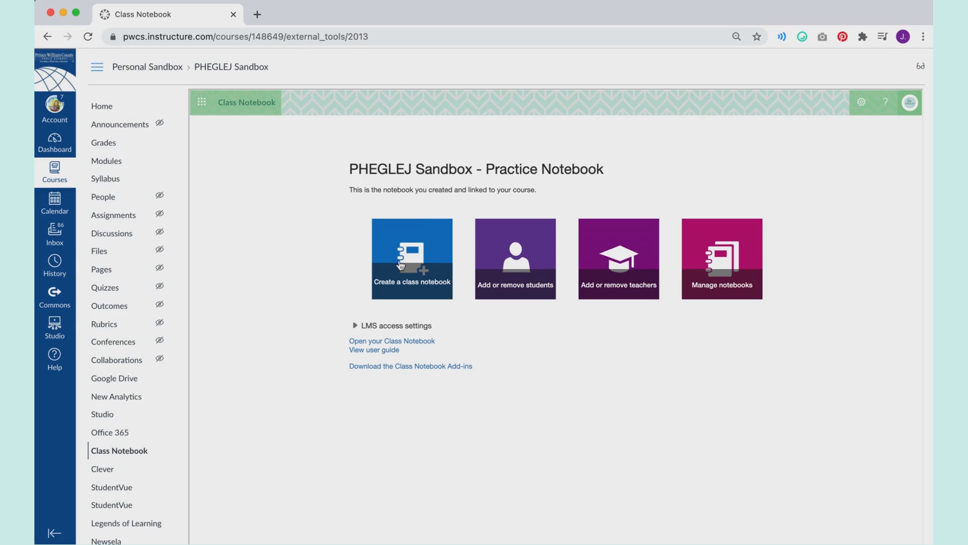
- Start a new class notebook for the course, confirm replacing the linked one, and add "Example" to the suggested name
left_click(432, 262)
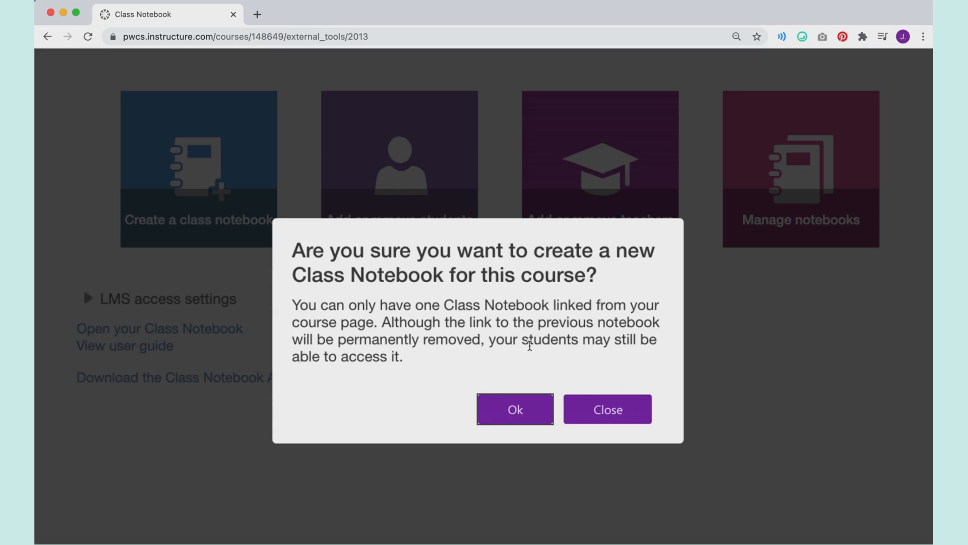
left_click(522, 408)
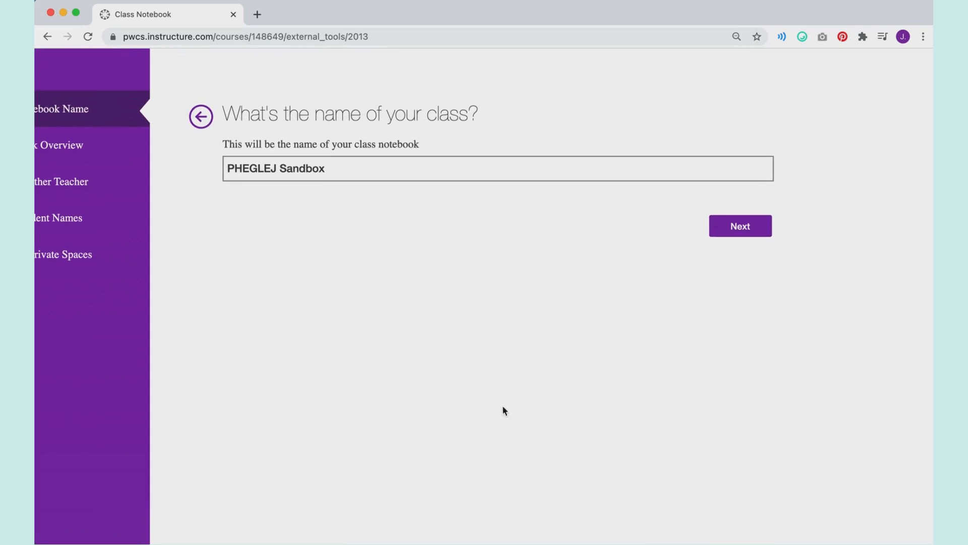
left_click(406, 179)
type("Example")
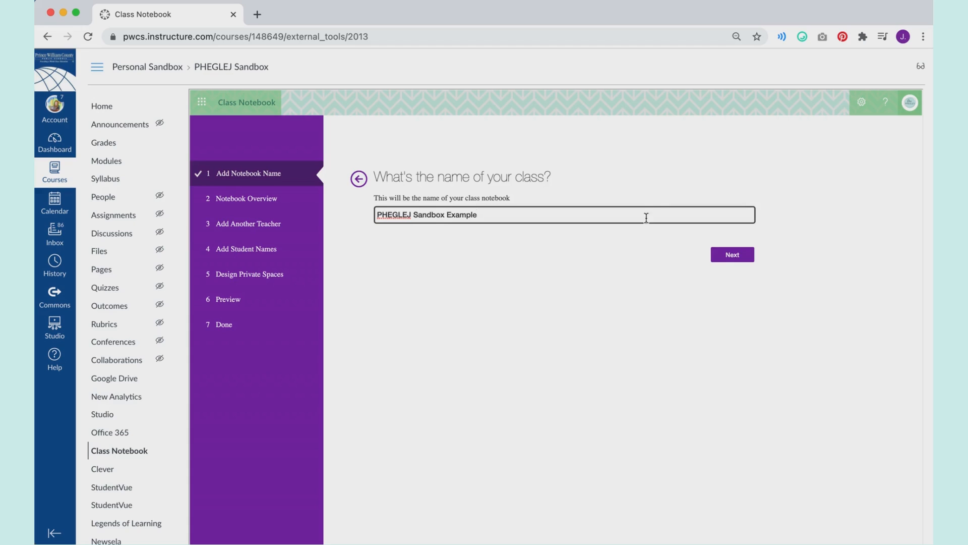
left_click(730, 255)
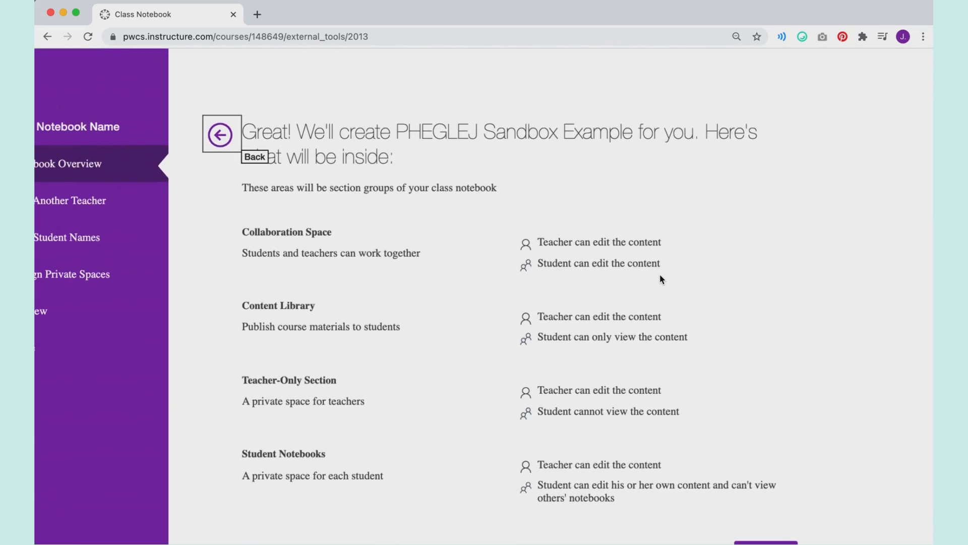
- Review and accept the notebook's section groups, and skip giving another teacher permission
scroll(661, 279, "down", 3)
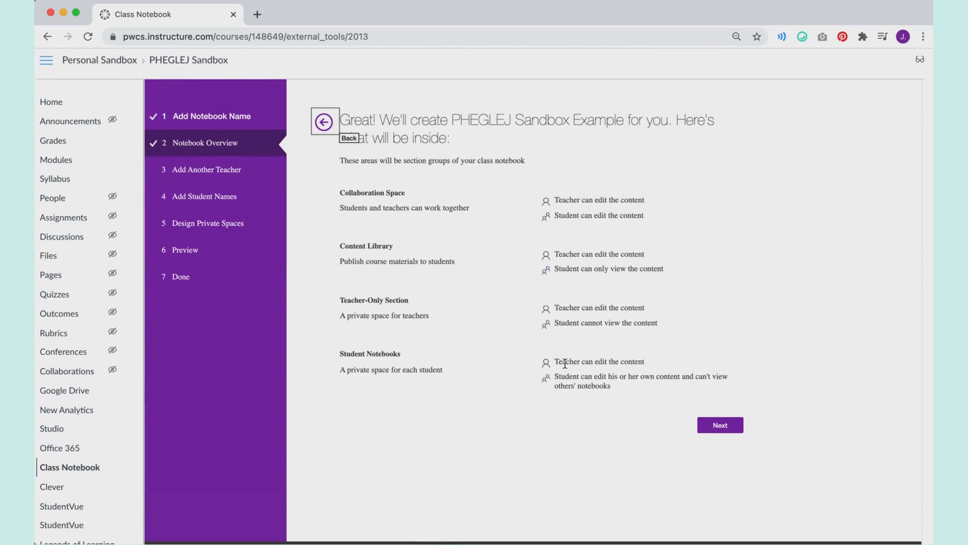
left_click(716, 426)
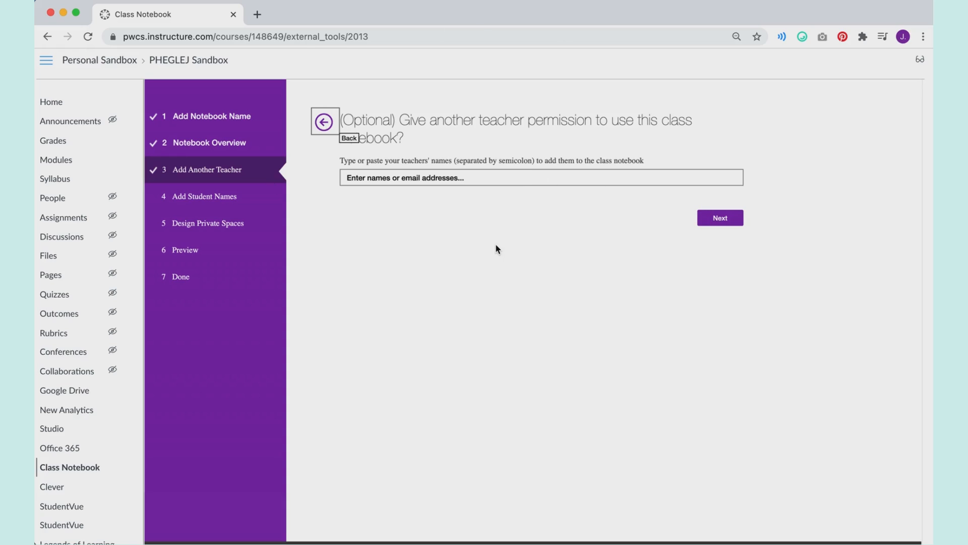
left_click(708, 222)
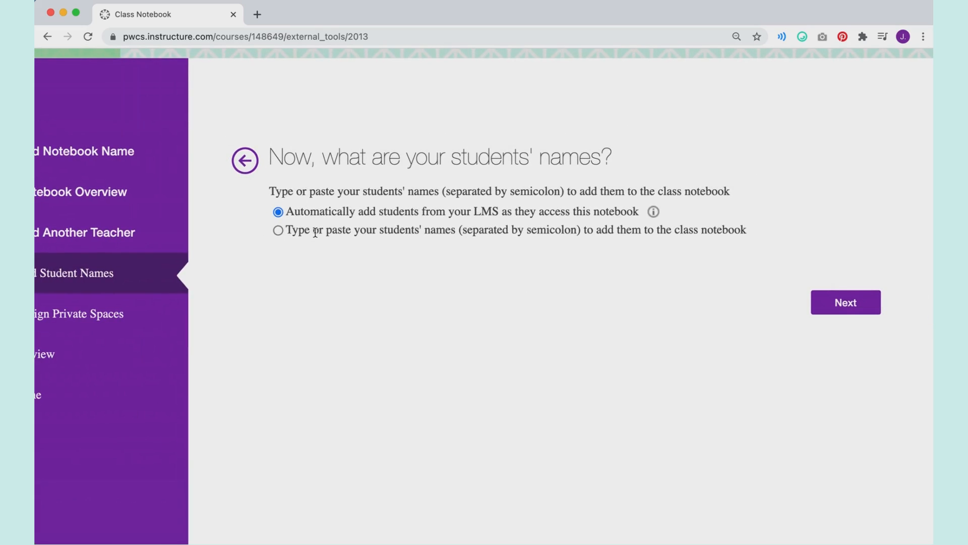
- Choose adding students by typing or pasting their names, and continue with the name list left empty
left_click(278, 231)
scroll(491, 277, "down", 5)
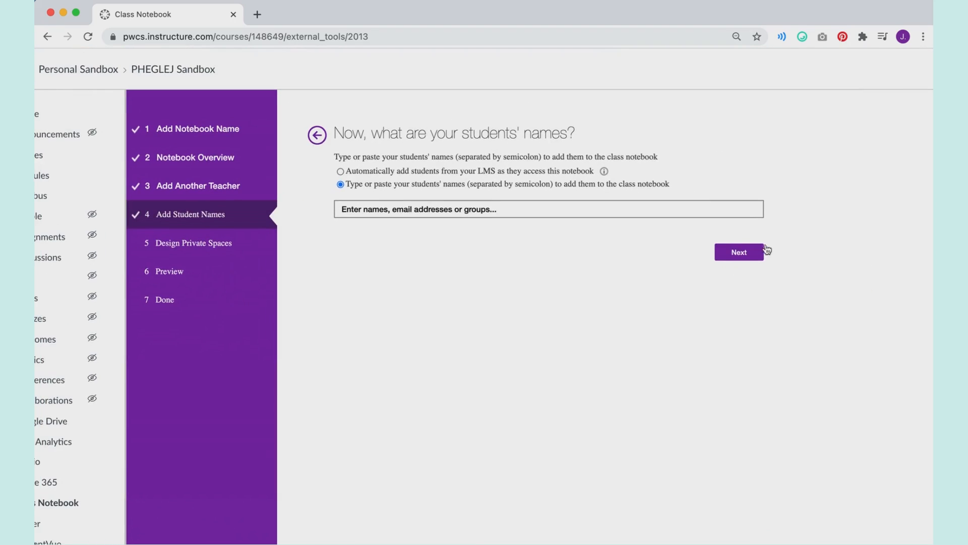
left_click(745, 255)
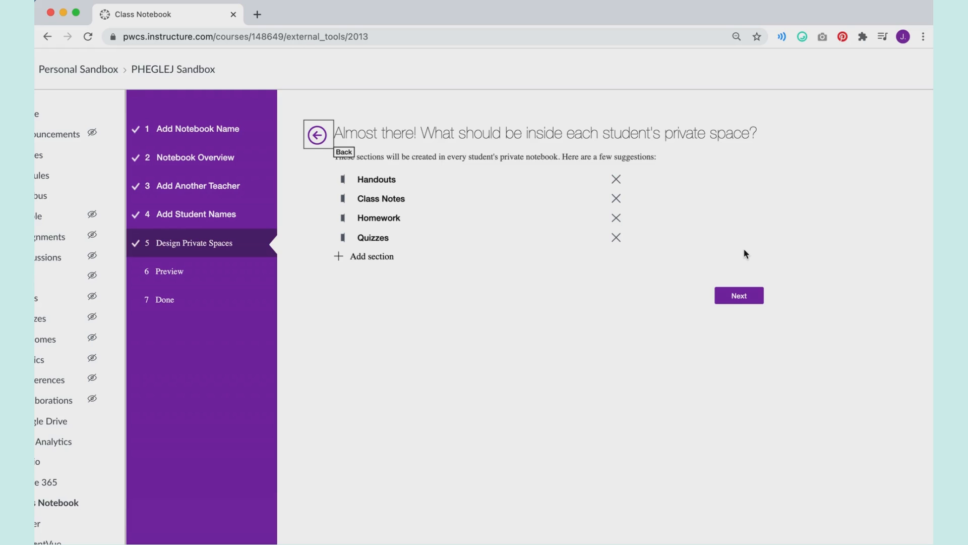
- Remove the suggested Quizzes, Homework, Class Notes and Handouts sections from the students' private spaces
scroll(541, 203, "up", 5)
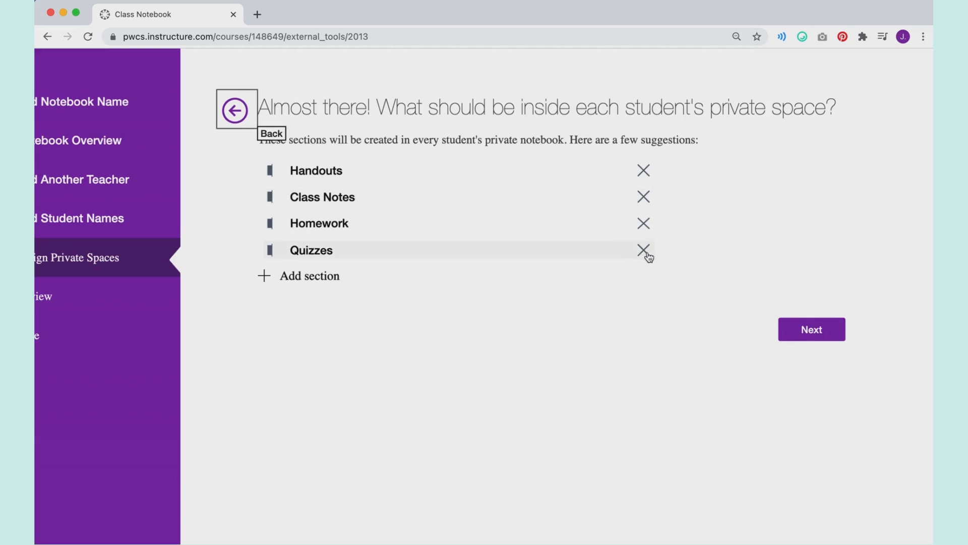
left_click(645, 252)
left_click(645, 223)
left_click(645, 197)
left_click(644, 172)
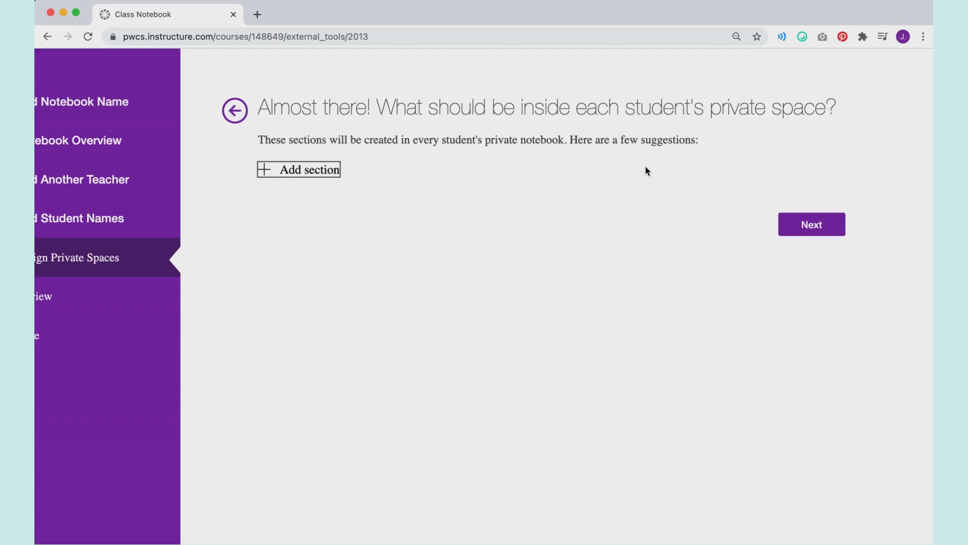
- Add two private sections named "Unit 1 -" and "Unit 2 -" to the students' notebooks
left_click(322, 171)
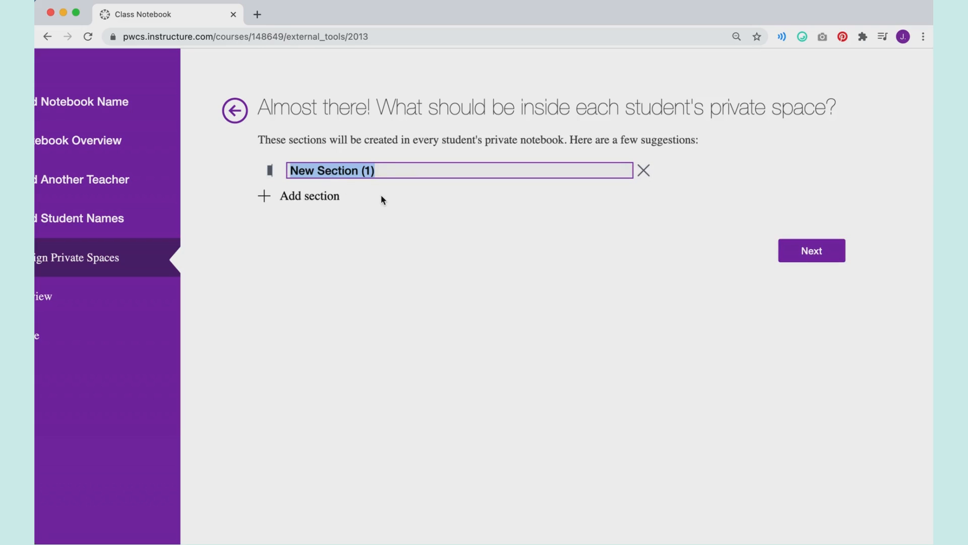
type("Unit 1 -")
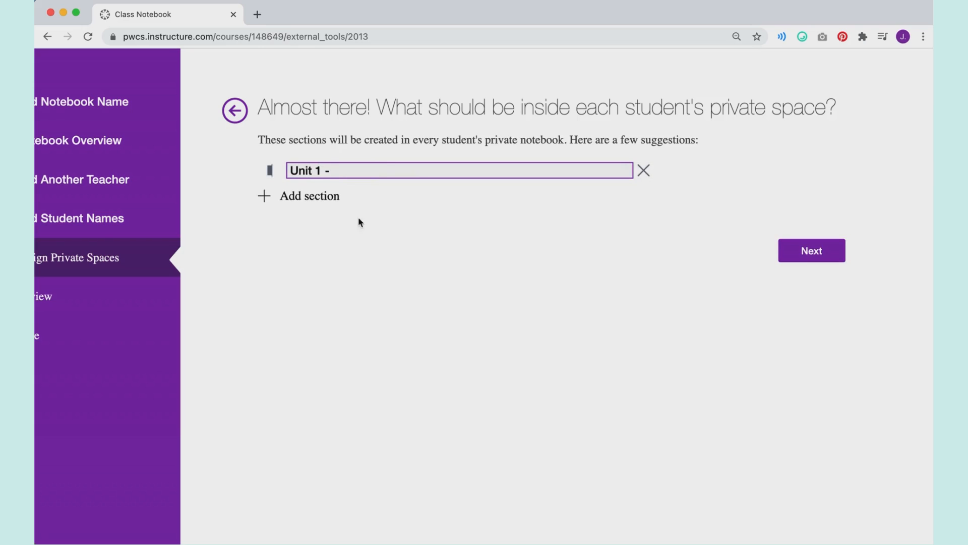
left_click(336, 202)
type("Unit 2 -")
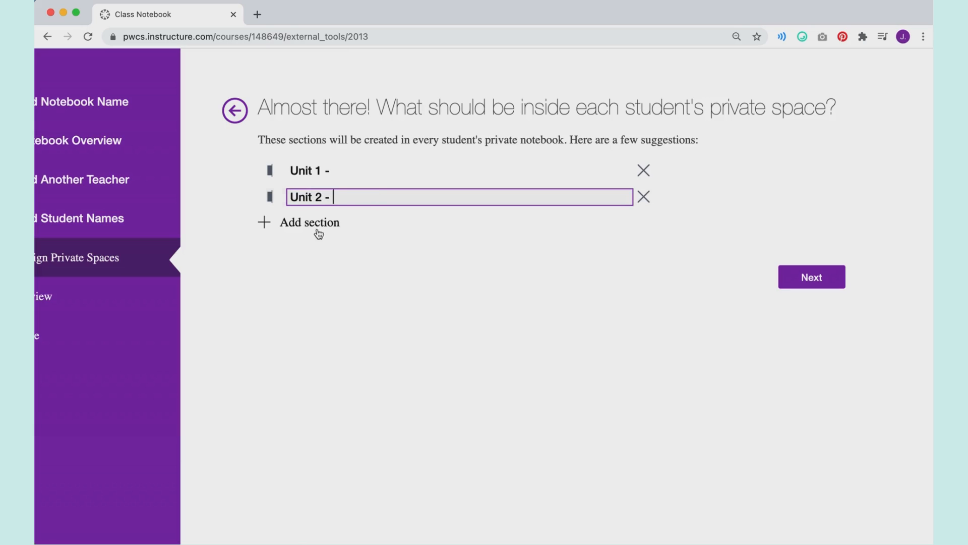
- Add a third private section named "Student Space"
left_click(310, 227)
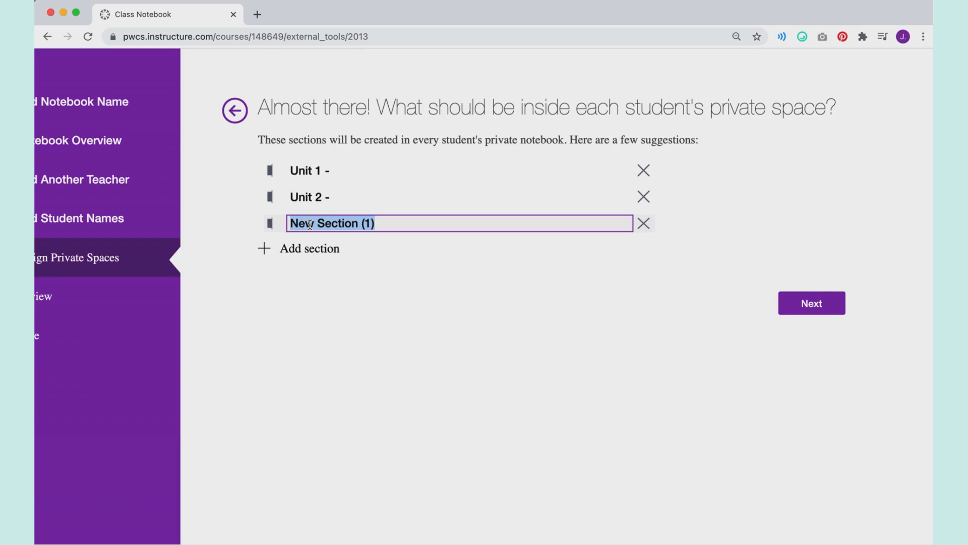
type("Student F")
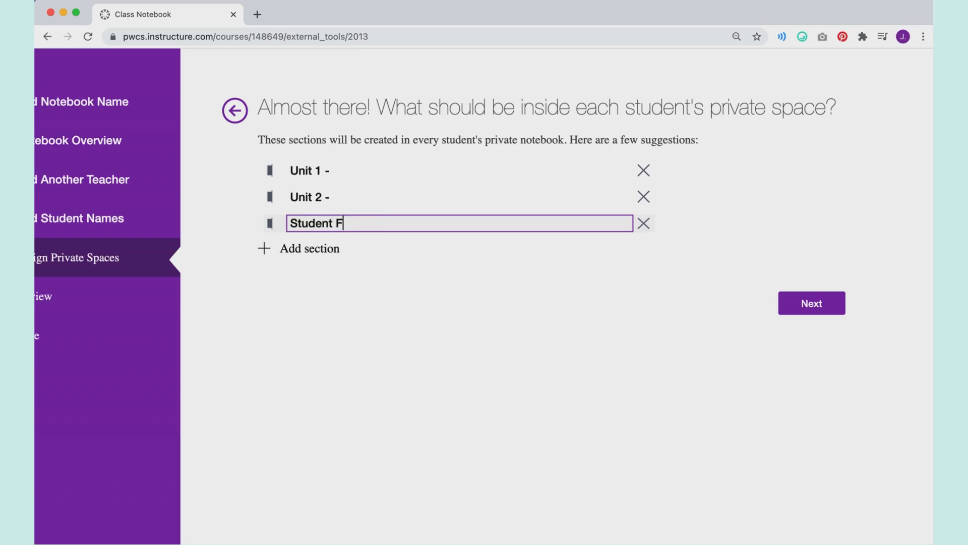
type("ree Space")
left_click_drag(412, 223, 342, 222)
type("Spavec")
key("BackSpace")
key("BackSpace")
type("ce")
- Preview the teacher's and student's versions of the notebook and create it
left_click(820, 298)
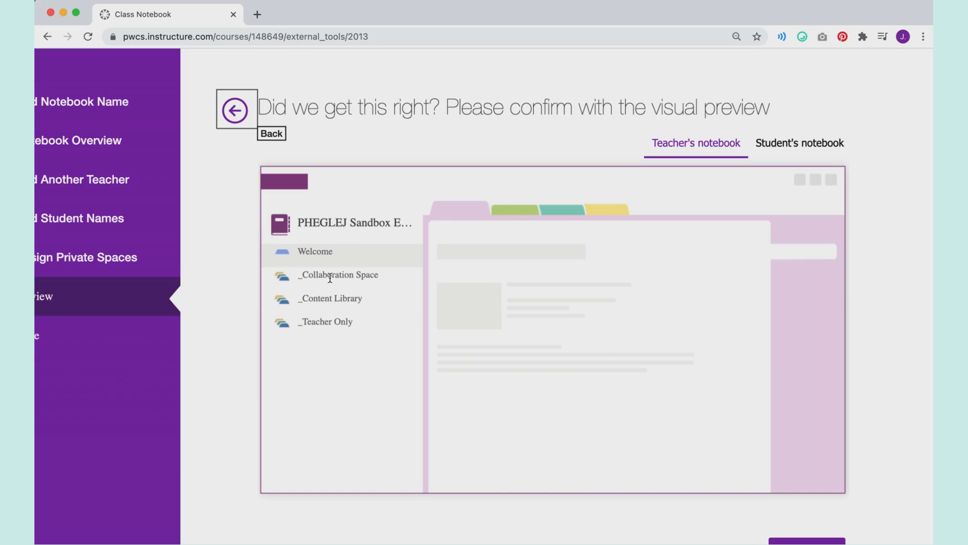
left_click(786, 144)
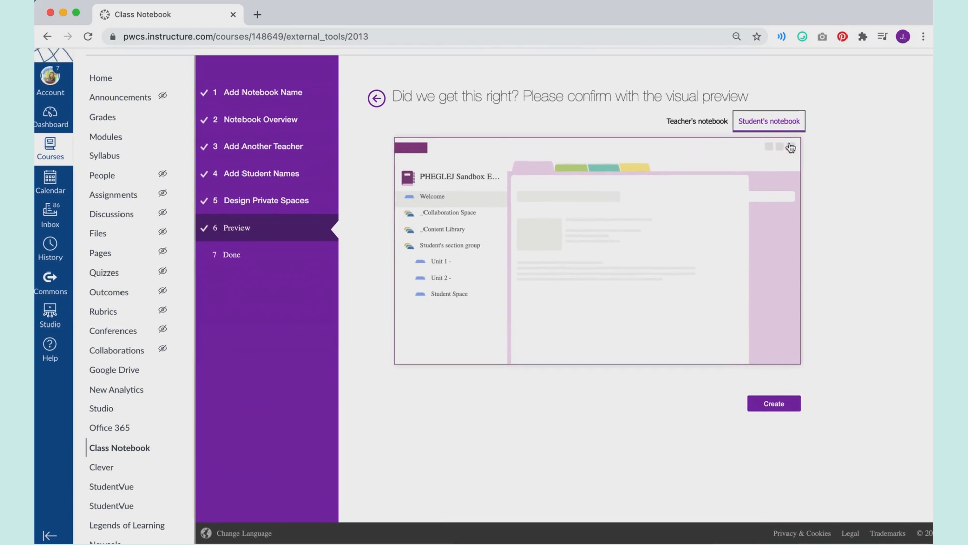
left_click(770, 402)
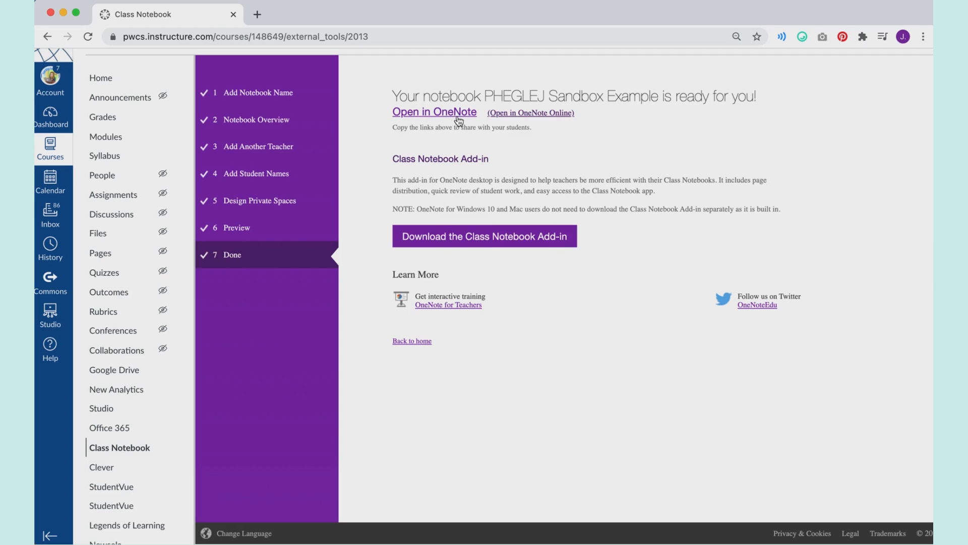
- Open the new notebook in OneNote Online, checking back on the Class Notebook page while it loads
left_click(538, 113)
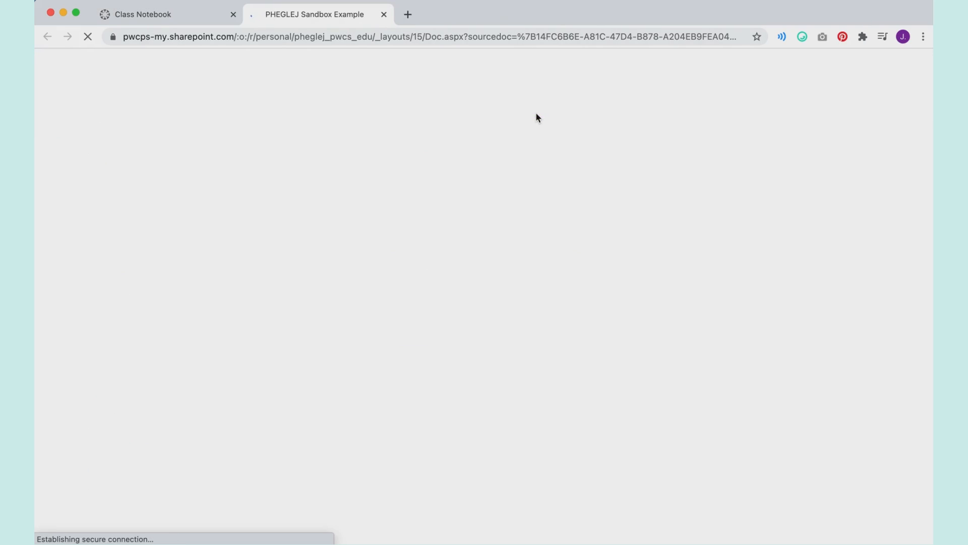
left_click(145, 16)
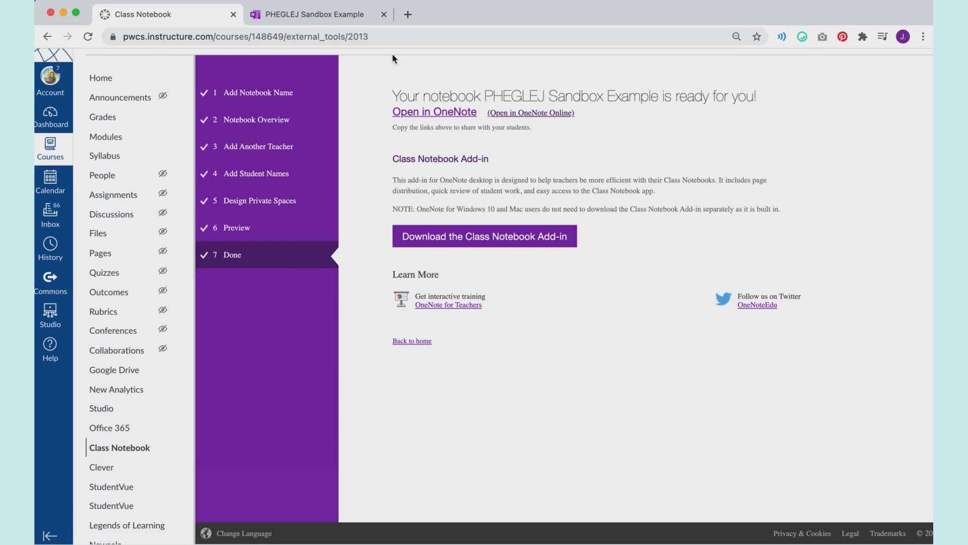
left_click(358, 24)
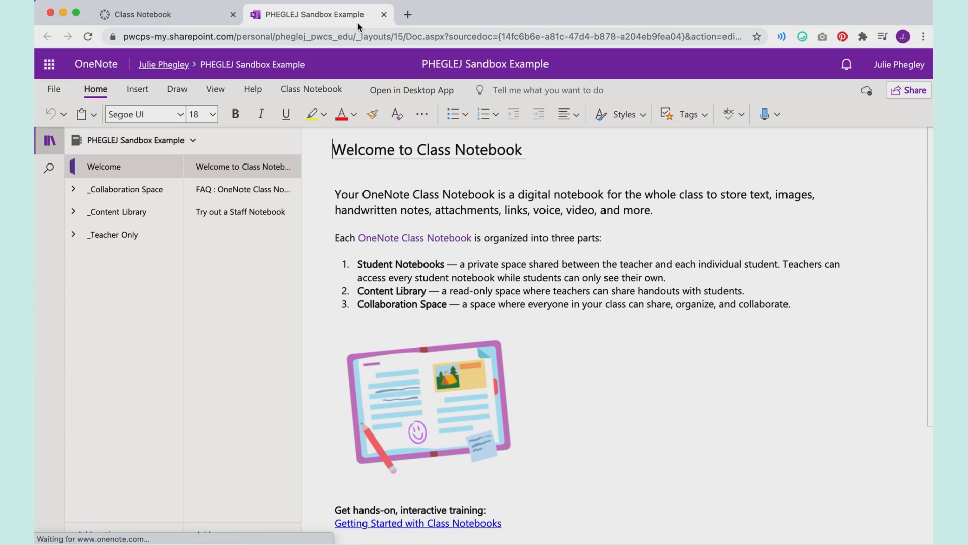
- Look over the new notebook's Welcome page and return to the Class Notebook page in Canvas
scroll(507, 222, "down", 5)
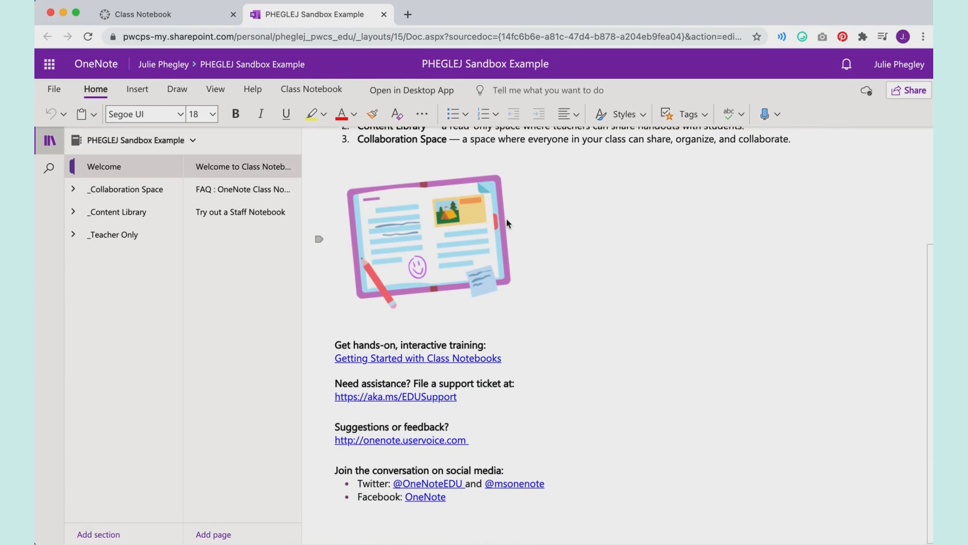
scroll(506, 219, "up", 5)
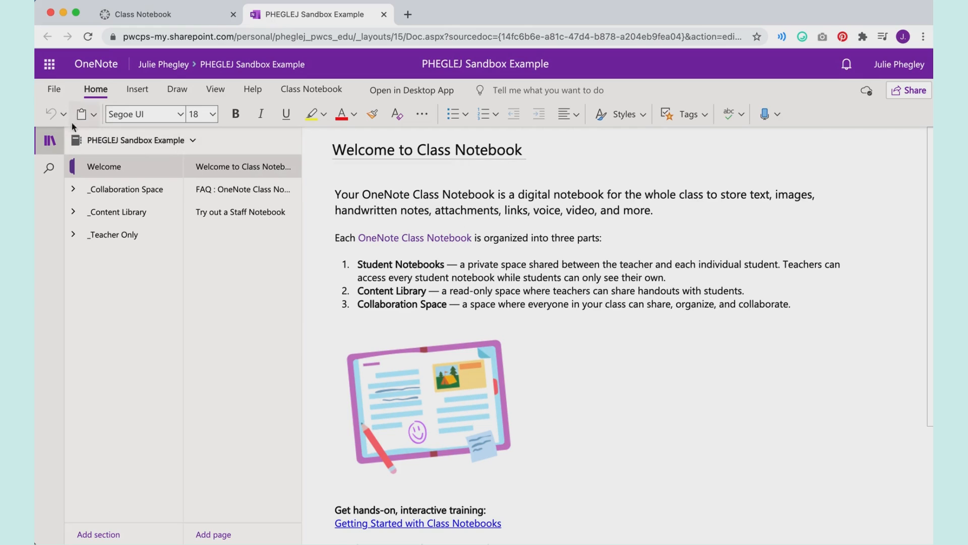
left_click(162, 18)
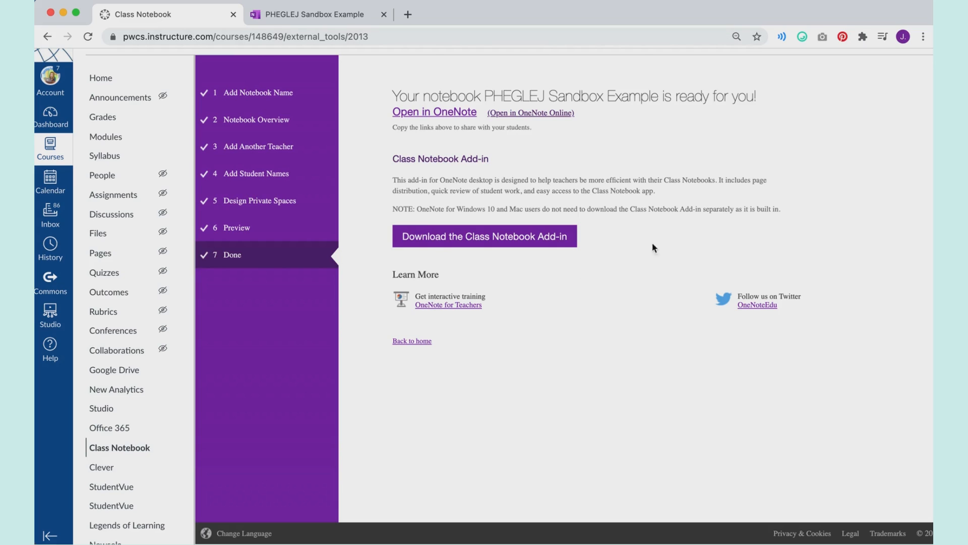
scroll(656, 242, "up", 2)
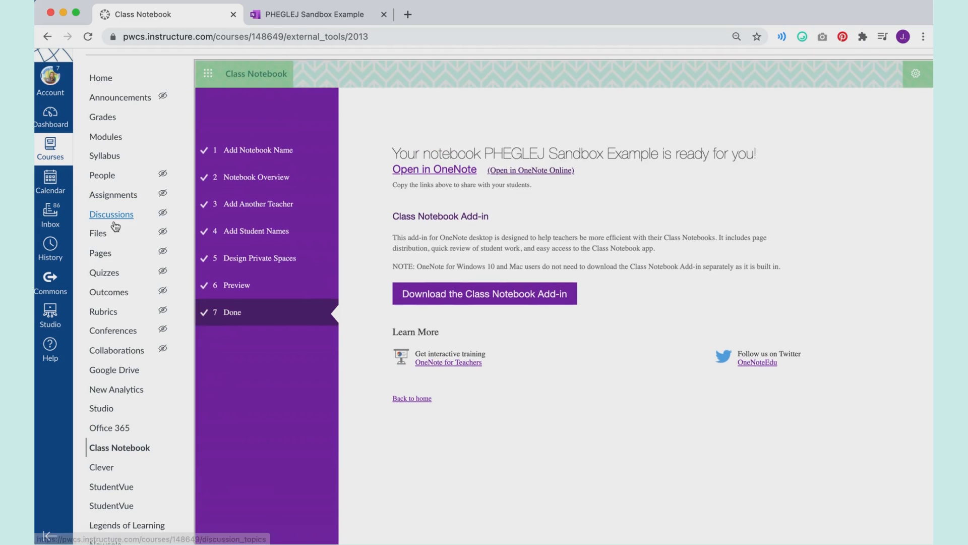
- Open the management settings for the course's linked class notebook and lock its Collaboration Space
left_click(134, 449)
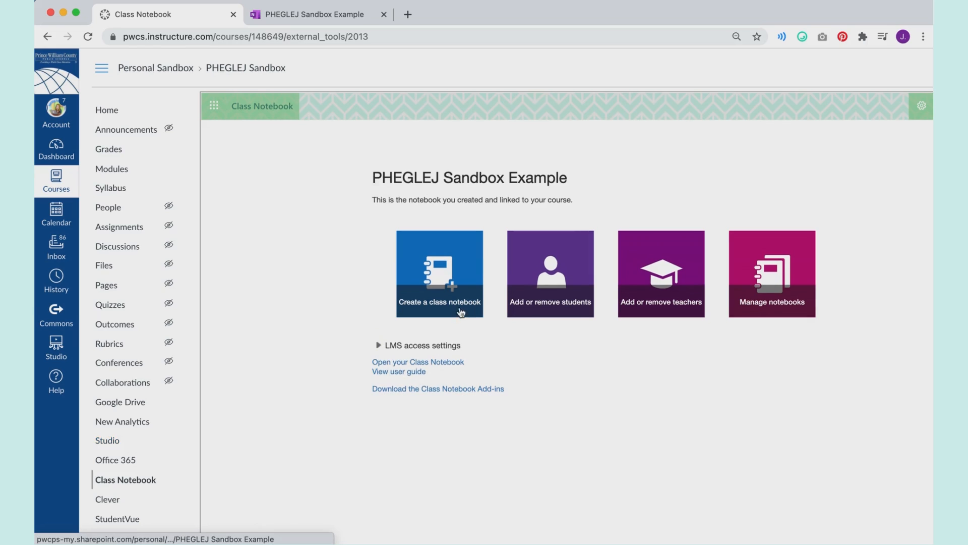
left_click(775, 299)
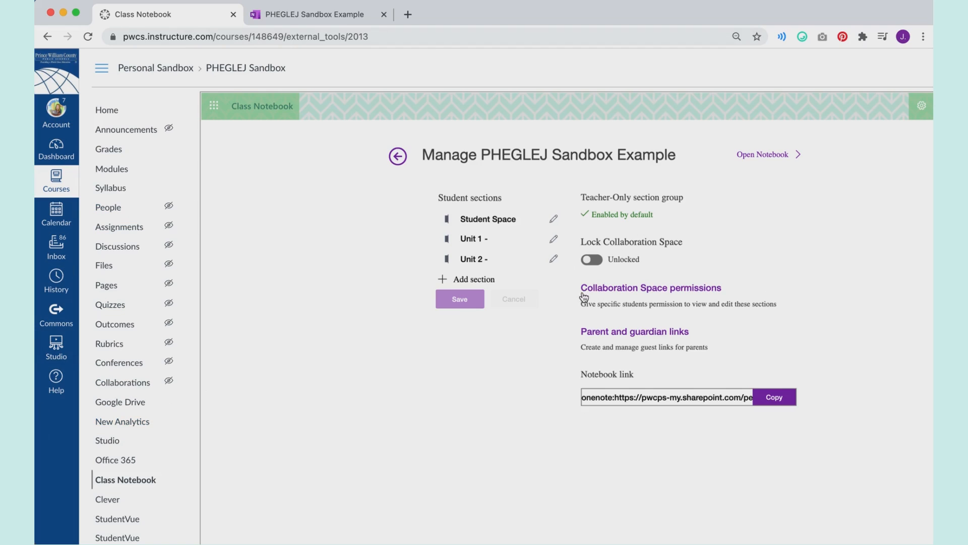
left_click(592, 259)
- Check the notebook's parent and guardian links and copy the notebook link
left_click(643, 331)
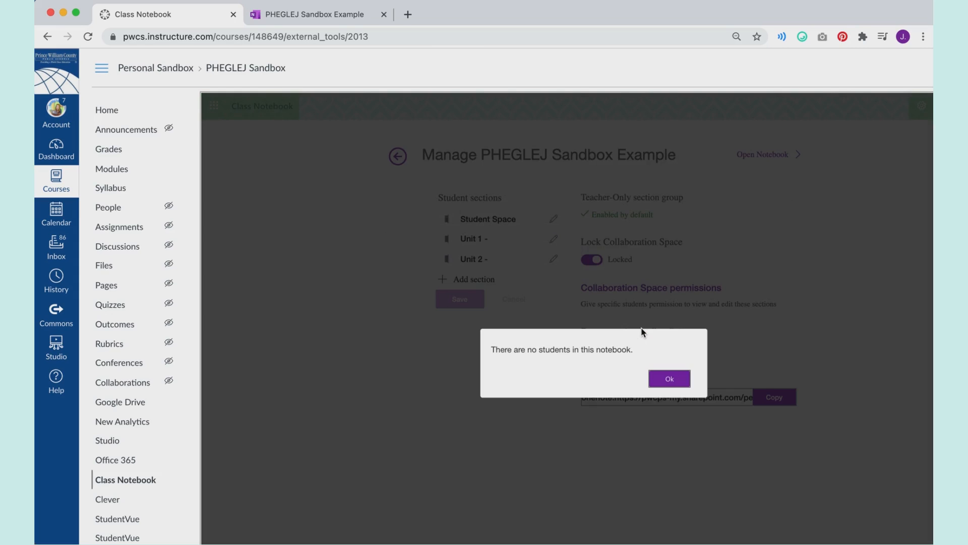
left_click(662, 380)
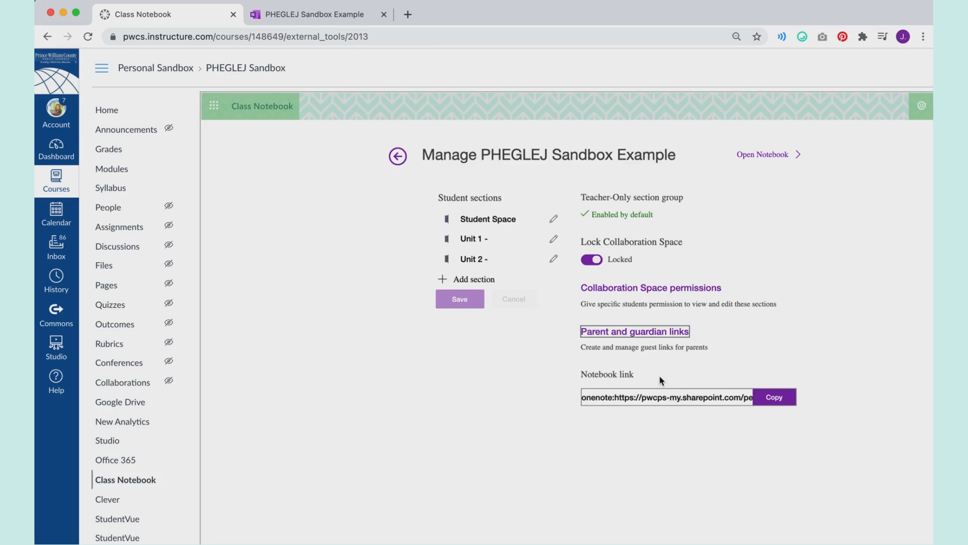
left_click(769, 397)
- Look at the notebook's page for adding or removing students and switch back to the notebook in OneNote Online
left_click(141, 479)
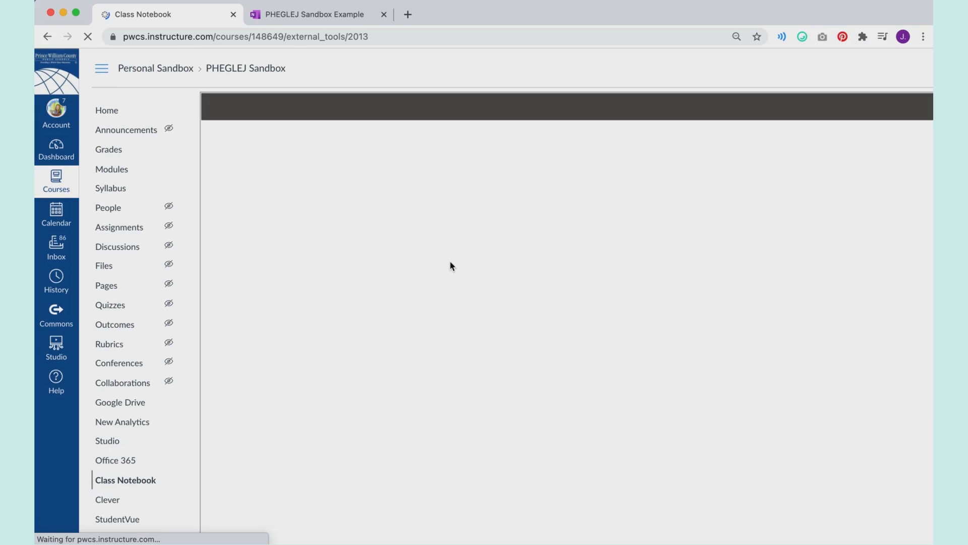
left_click(548, 268)
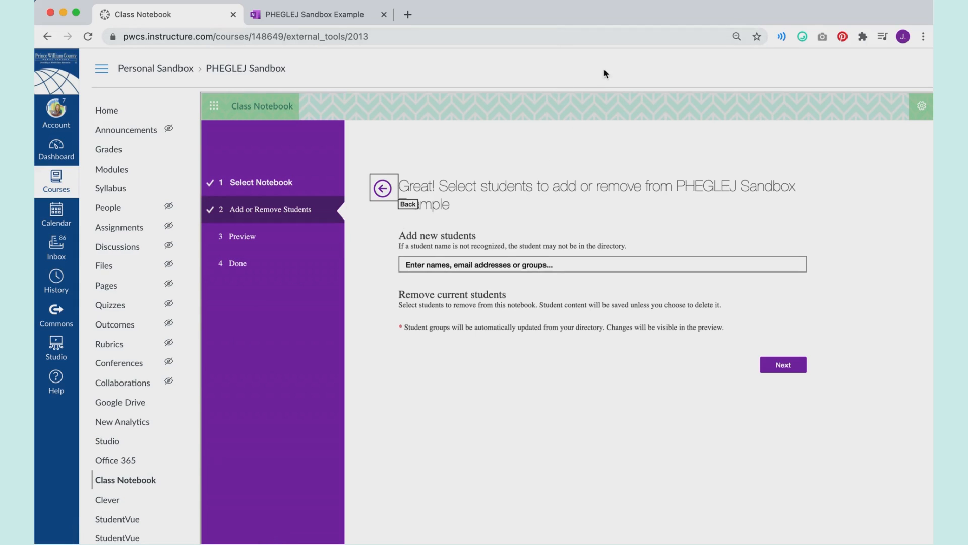
left_click(307, 17)
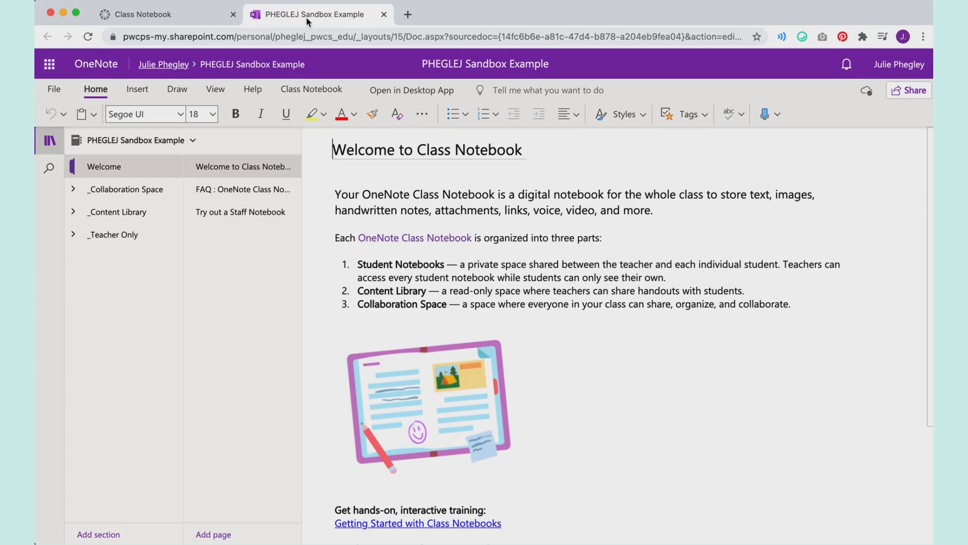